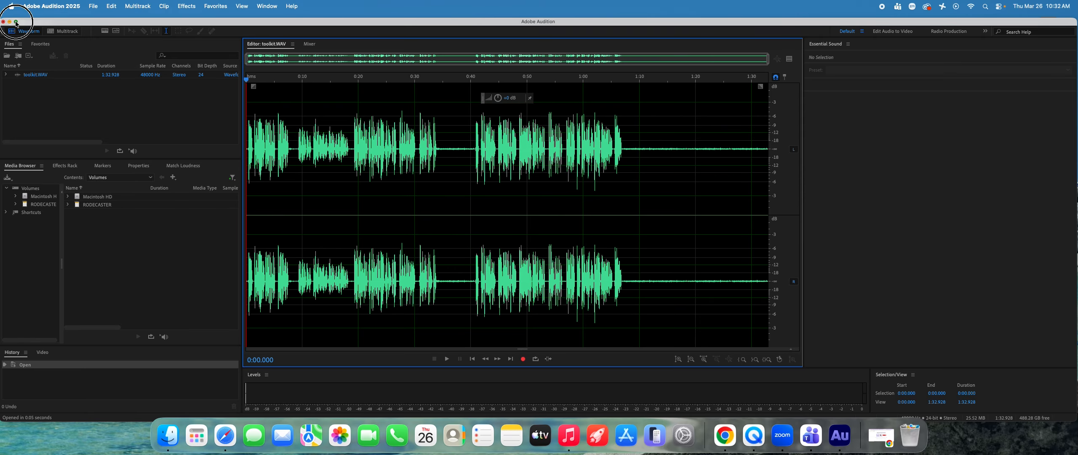
Step: Play the toolkit.WAV recording from the start through the end of the speech, stopping at about 1:08.6
{"action": "left_click", "coordinate": [16, 22]}
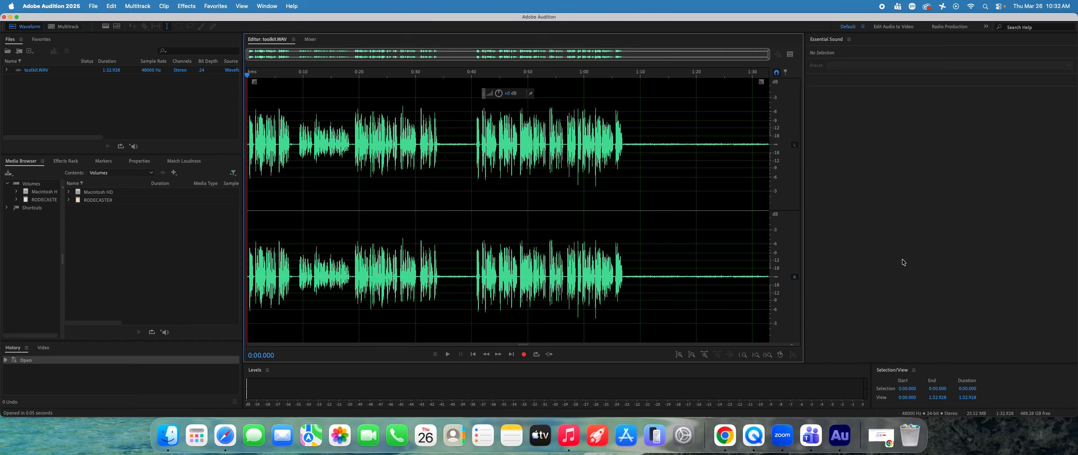
{"action": "key", "text": "space"}
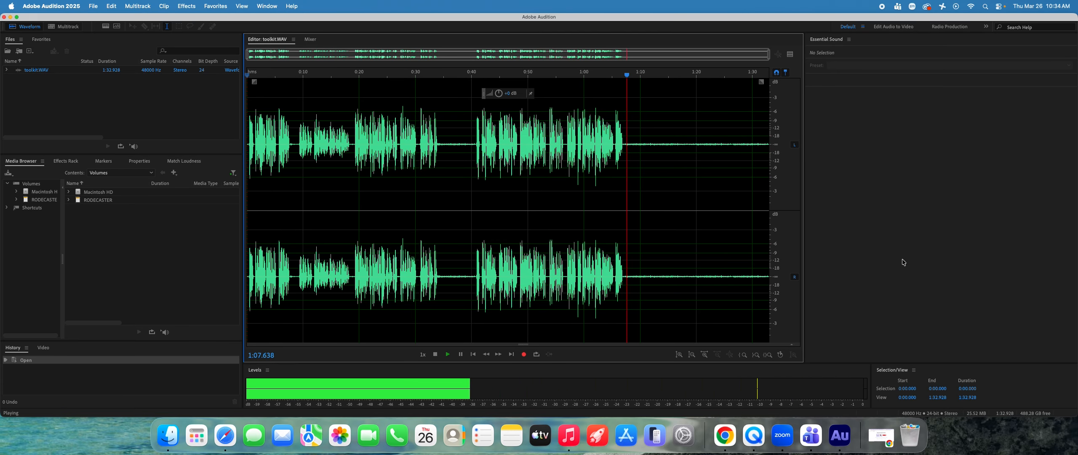
{"action": "key", "text": "space"}
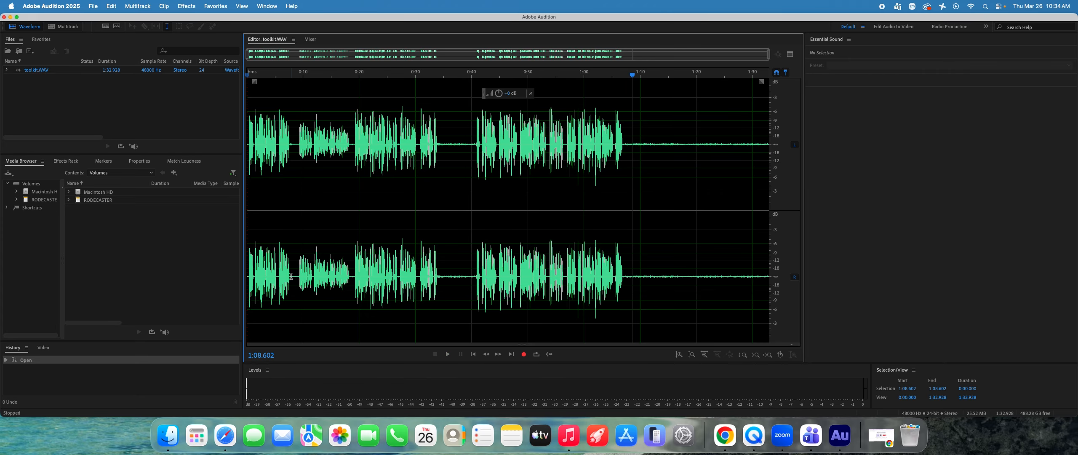
Step: Raise the volume of the quieter speech passage from about 0:08.6 to 0:18.6 and play it back
{"action": "left_click_drag", "start_coordinate": [298, 276], "coordinate": [350, 281]}
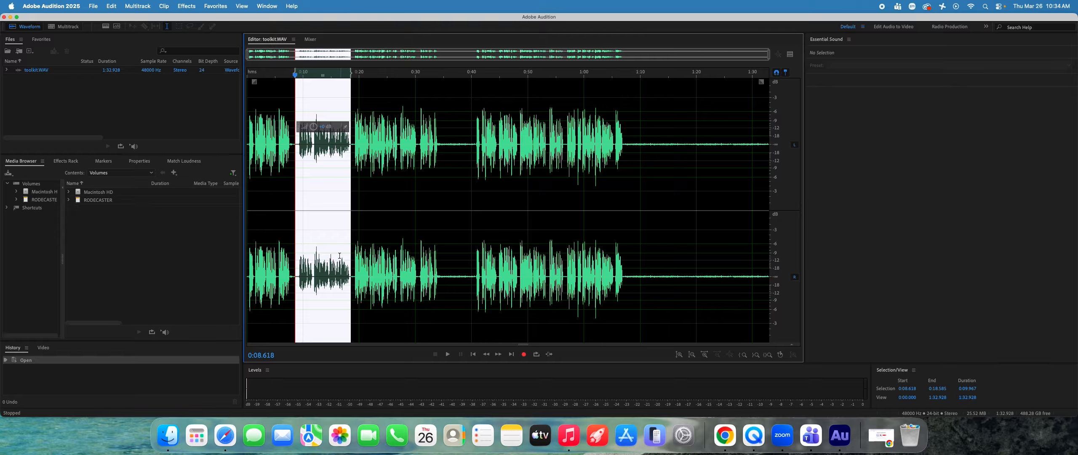
{"action": "left_click_drag", "start_coordinate": [312, 126], "coordinate": [337, 135]}
{"action": "left_click", "coordinate": [285, 232]}
{"action": "key", "text": "space"}
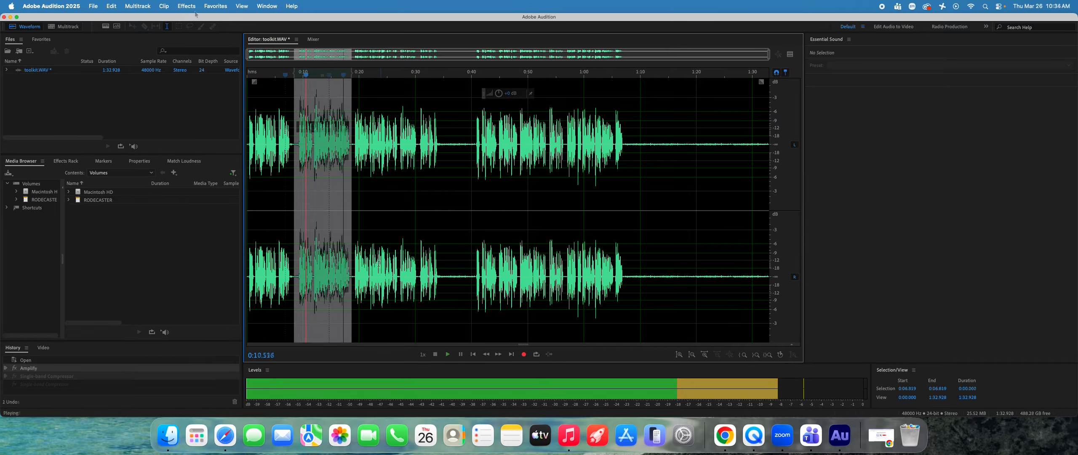
Step: Apply the Multiband Compressor with its default preset to the passage from about 0:08.4 to 0:18.7
{"action": "left_click", "coordinate": [186, 6]}
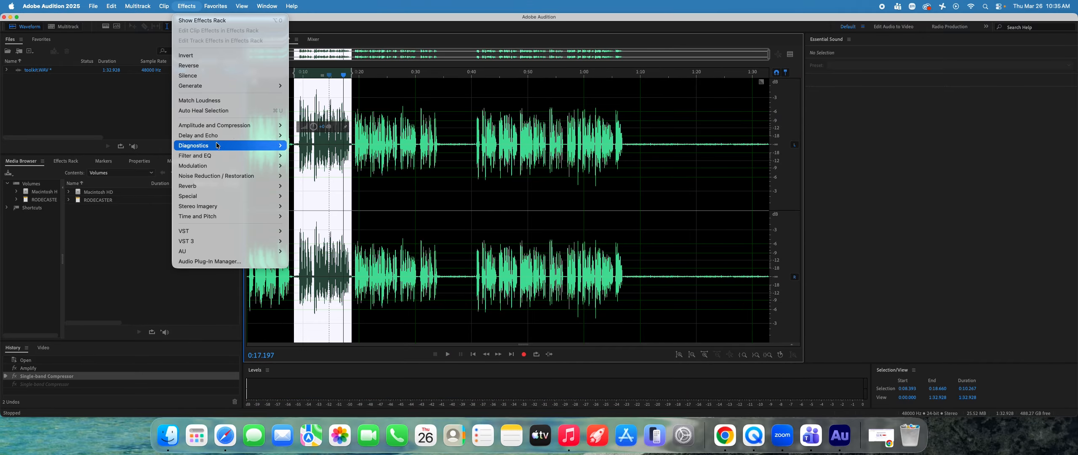
{"action": "mouse_move", "coordinate": [235, 126]}
{"action": "left_click", "coordinate": [324, 206]}
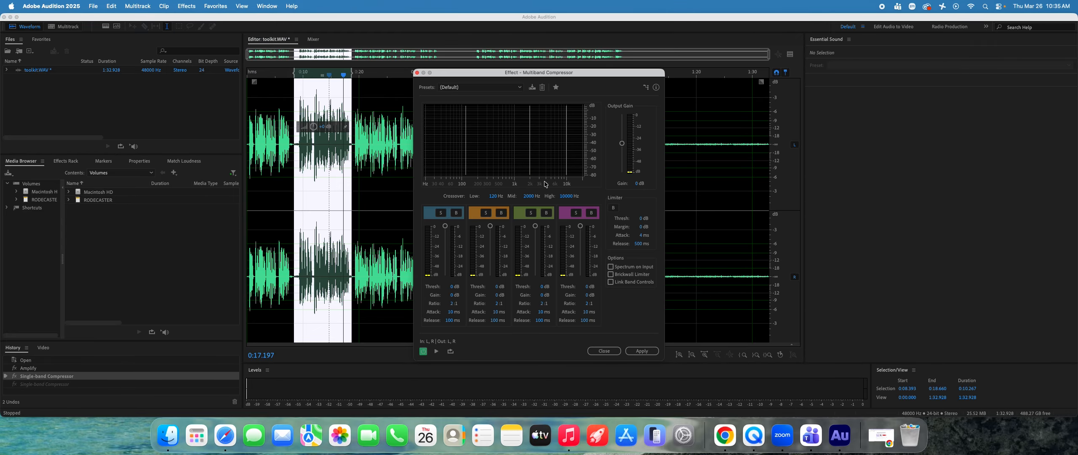
{"action": "key", "text": "space"}
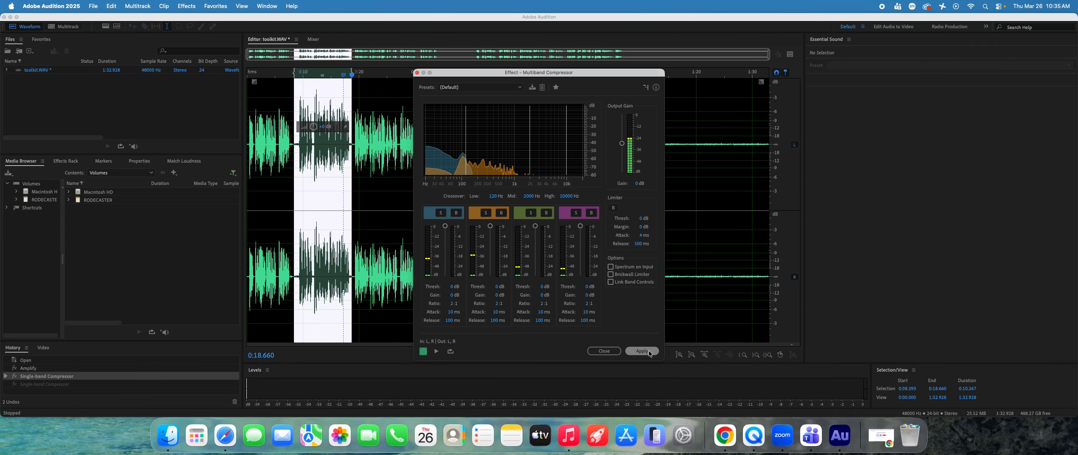
{"action": "left_click", "coordinate": [637, 349]}
Step: Play back the compressed passage from just before its start, restarting at about 0:06
{"action": "key", "text": "space"}
{"action": "key", "text": "space"}
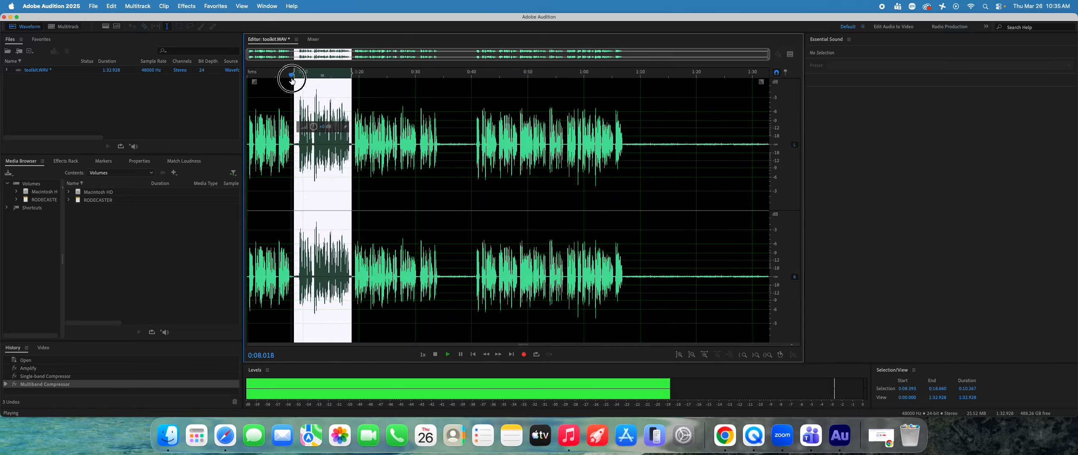
{"action": "left_click", "coordinate": [293, 75]}
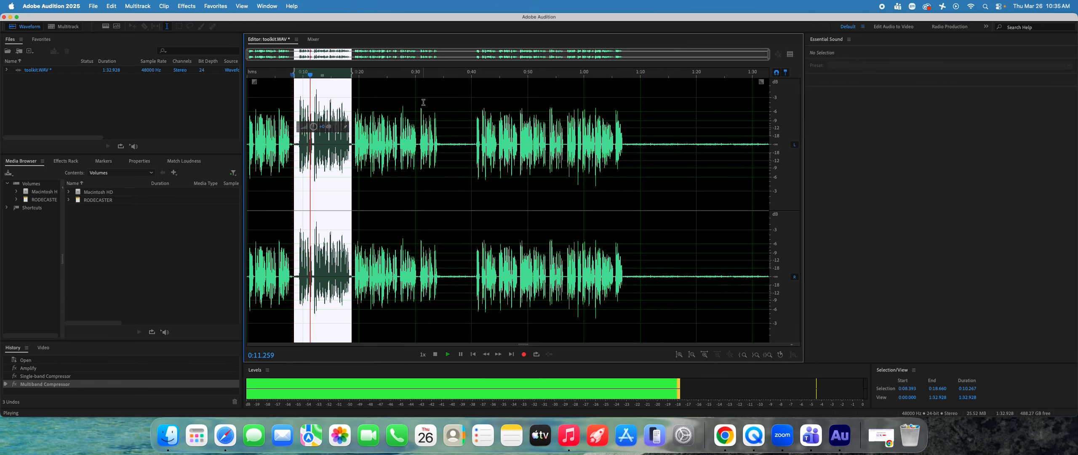
{"action": "left_click", "coordinate": [281, 140]}
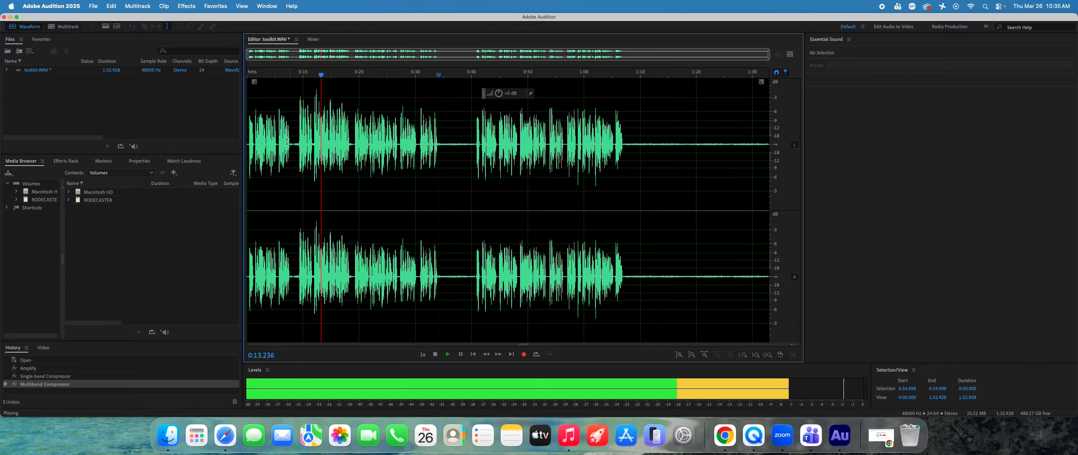
{"action": "key", "text": "space"}
{"action": "key", "text": "space"}
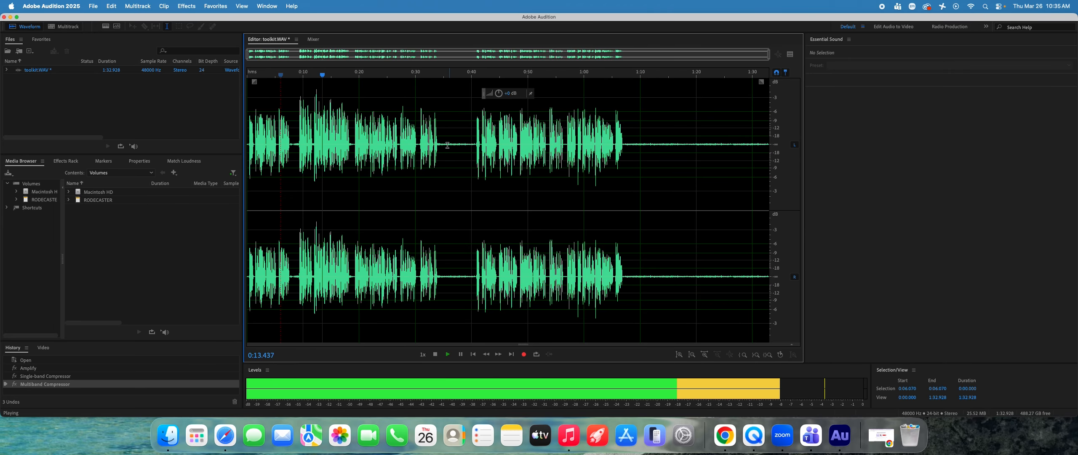
Step: Capture a noise print from the silent gap between about 0:34.8 and 0:40.0
{"action": "left_click_drag", "start_coordinate": [442, 146], "coordinate": [471, 148]}
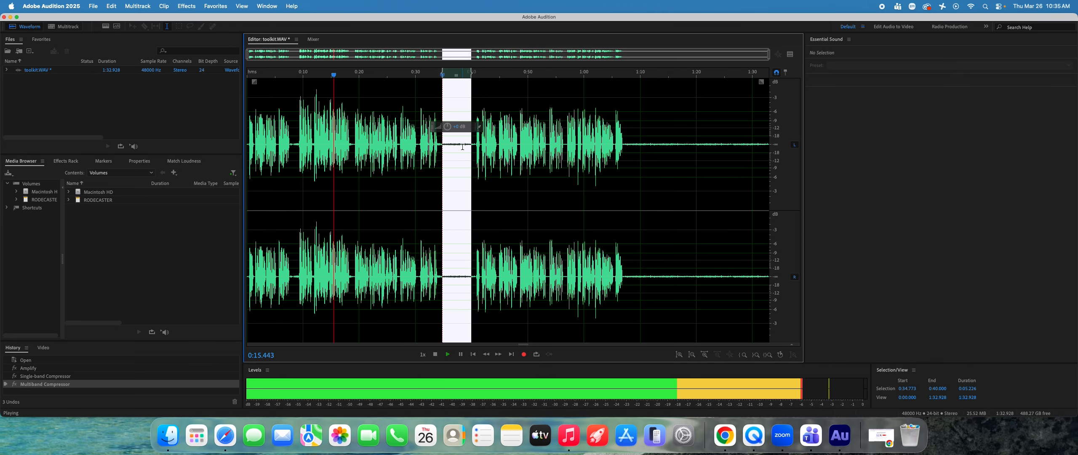
{"action": "right_click", "coordinate": [460, 150]}
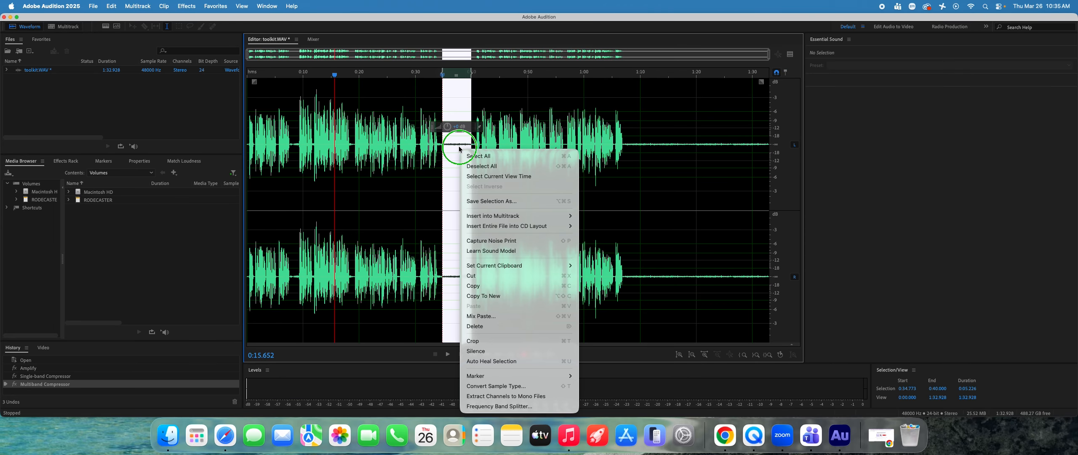
{"action": "left_click", "coordinate": [494, 240]}
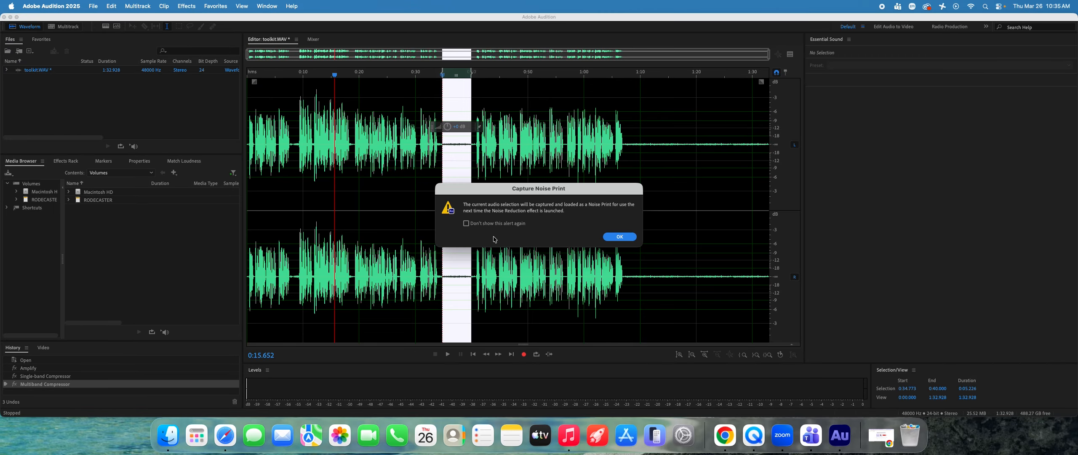
{"action": "left_click", "coordinate": [618, 237]}
Step: Apply Noise Reduction to the entire recording with the captured noise print, previewing the sound first
{"action": "double_click", "coordinate": [319, 179]}
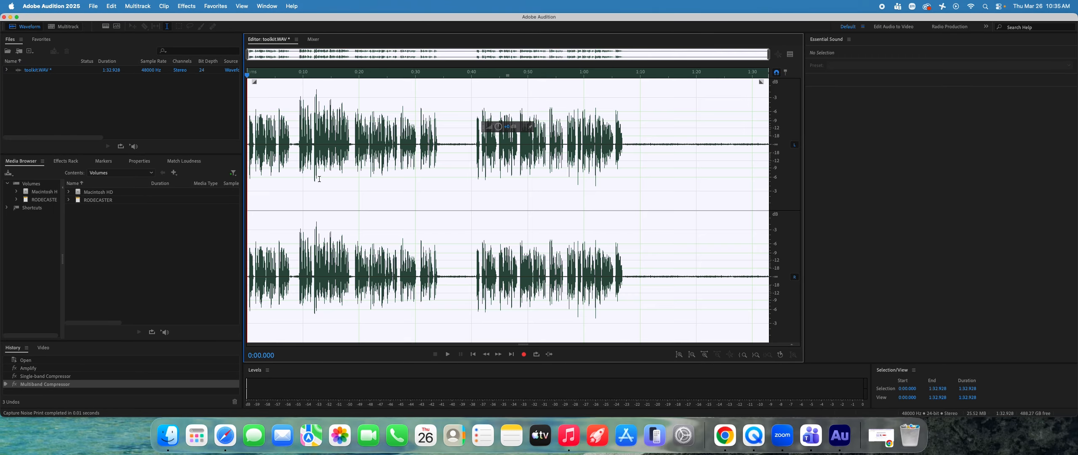
{"action": "left_click", "coordinate": [187, 6]}
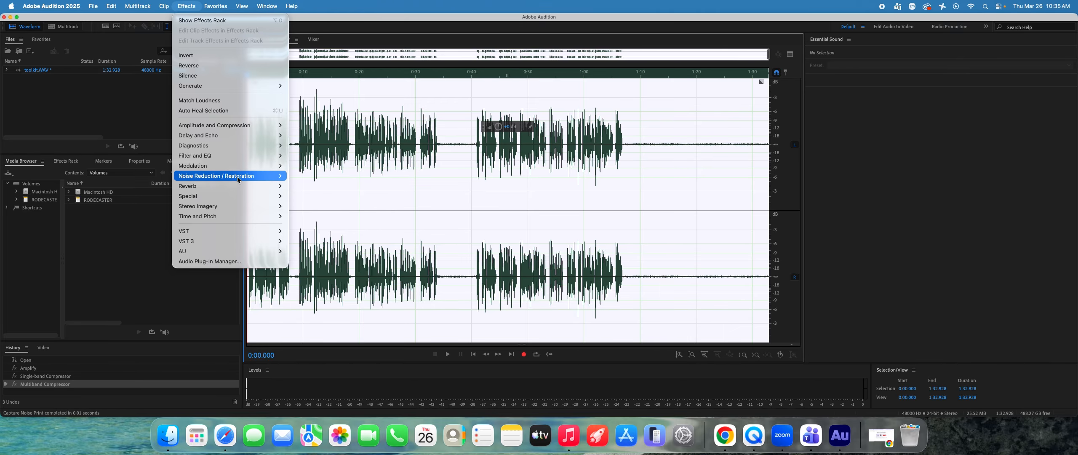
{"action": "mouse_move", "coordinate": [237, 177]}
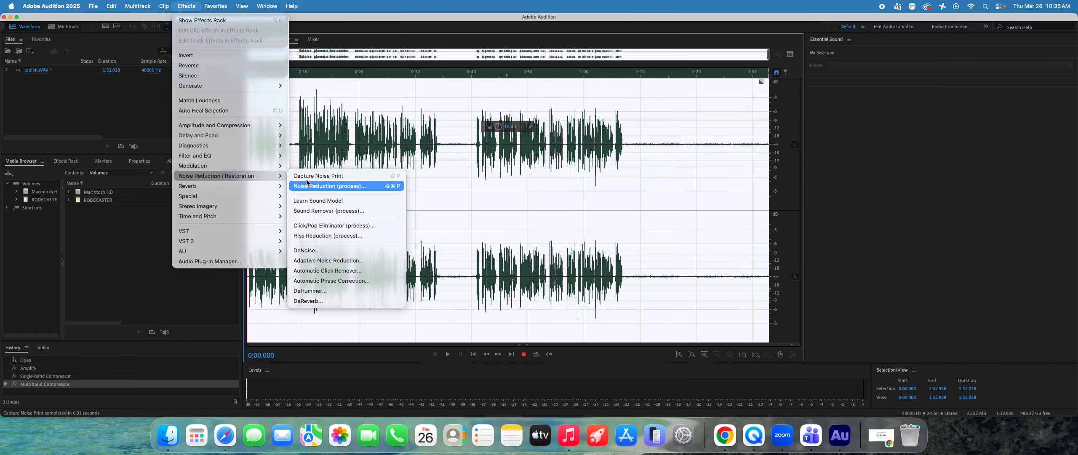
{"action": "left_click", "coordinate": [320, 185]}
{"action": "key", "text": "space"}
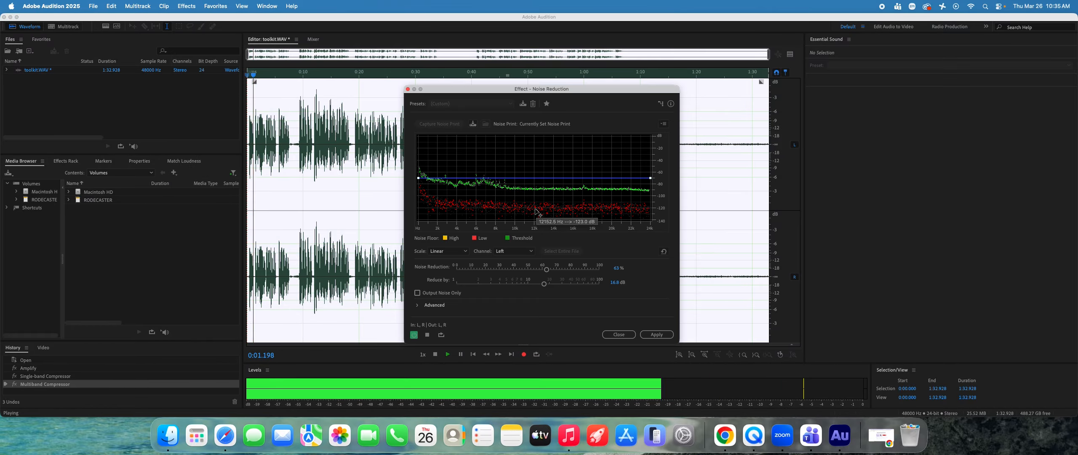
{"action": "left_click", "coordinate": [645, 332]}
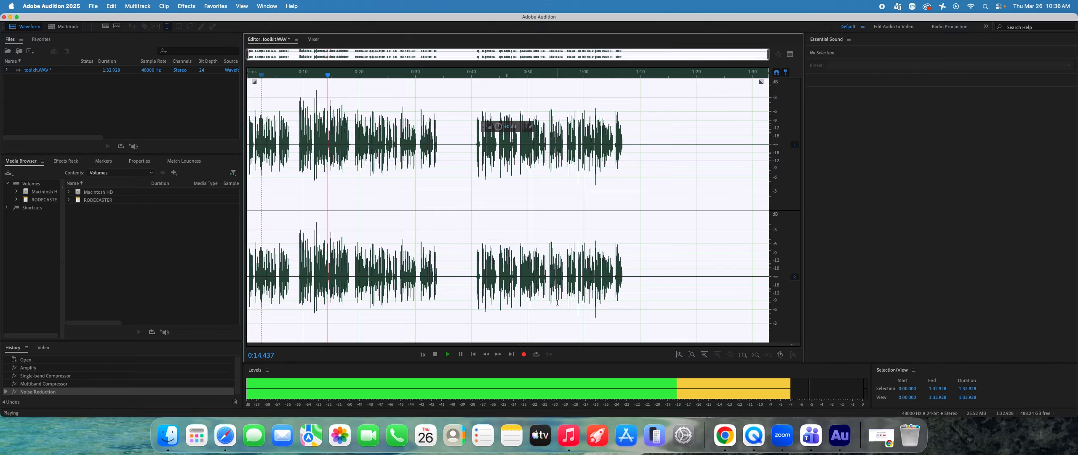
Step: Apply DeReverb to the entire recording with the Light Reverb Reduction preset
{"action": "left_click", "coordinate": [186, 6]}
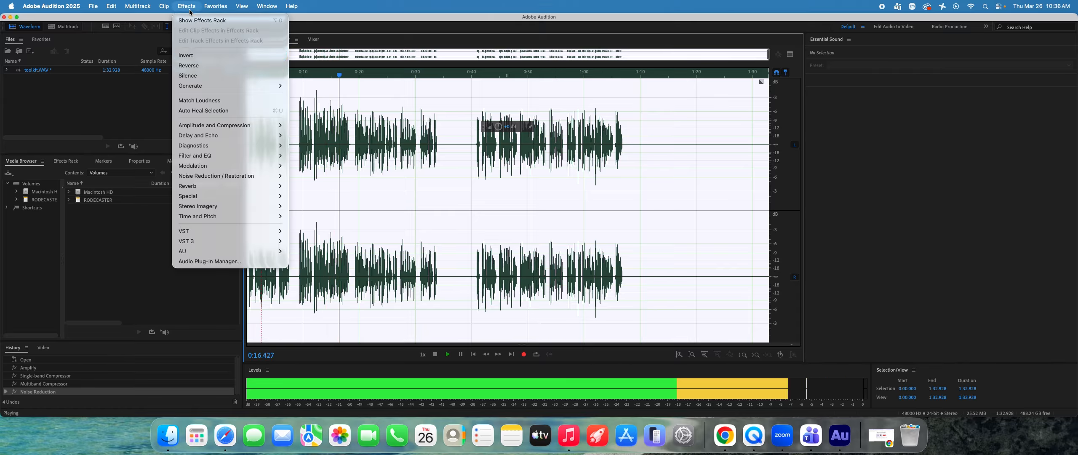
{"action": "mouse_move", "coordinate": [220, 179]}
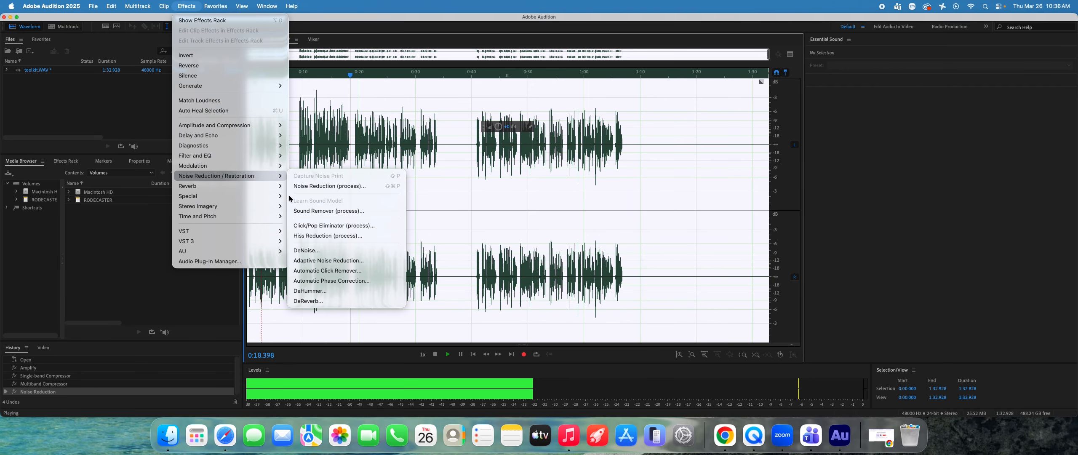
{"action": "left_click", "coordinate": [340, 300]}
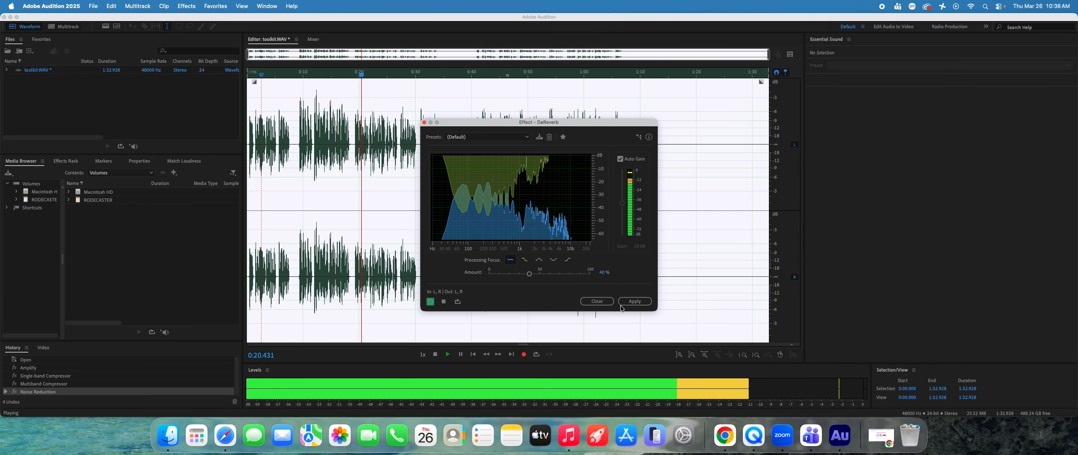
{"action": "left_click", "coordinate": [517, 274]}
{"action": "left_click_drag", "start_coordinate": [517, 273], "coordinate": [538, 273]}
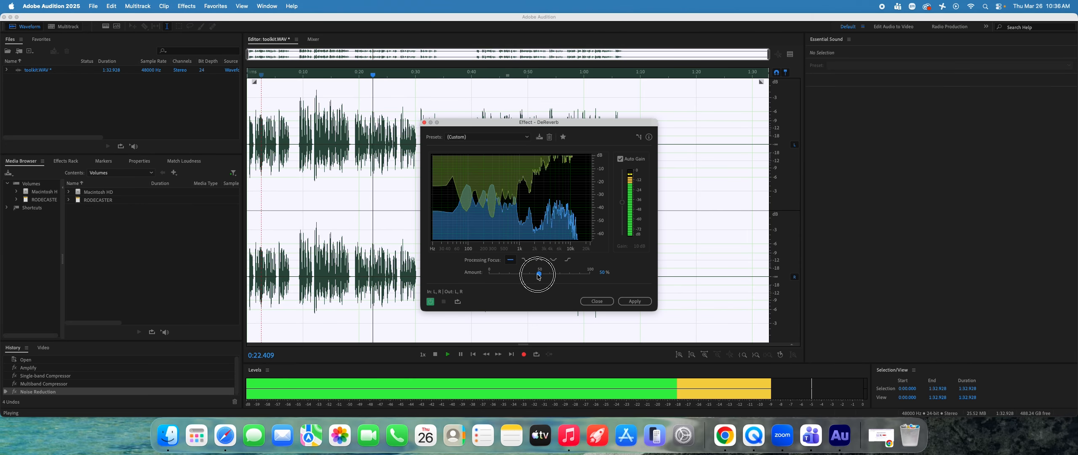
{"action": "left_click", "coordinate": [491, 137]}
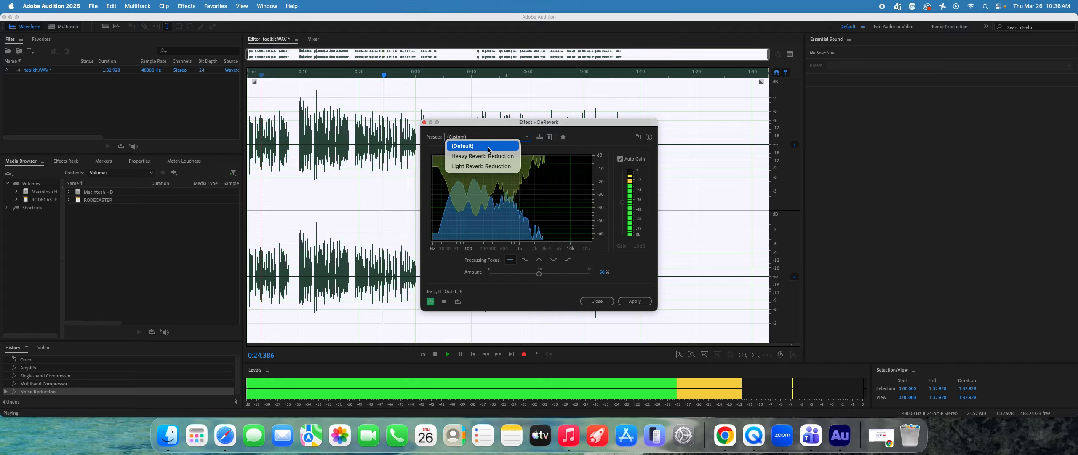
{"action": "left_click", "coordinate": [481, 166]}
{"action": "left_click", "coordinate": [635, 302]}
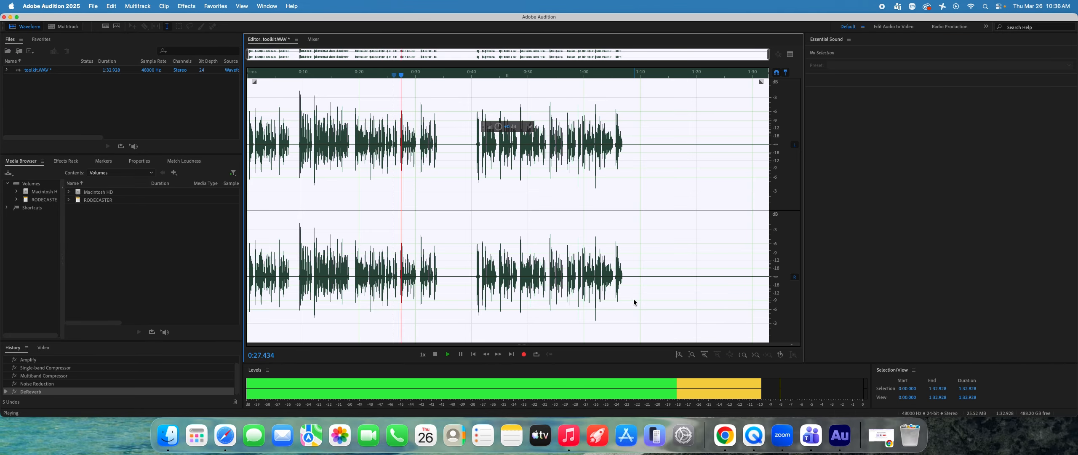
Step: Raise the entire recording's gain, trim it back slightly, and stop playback at about 0:54
{"action": "left_click_drag", "start_coordinate": [498, 126], "coordinate": [506, 126]}
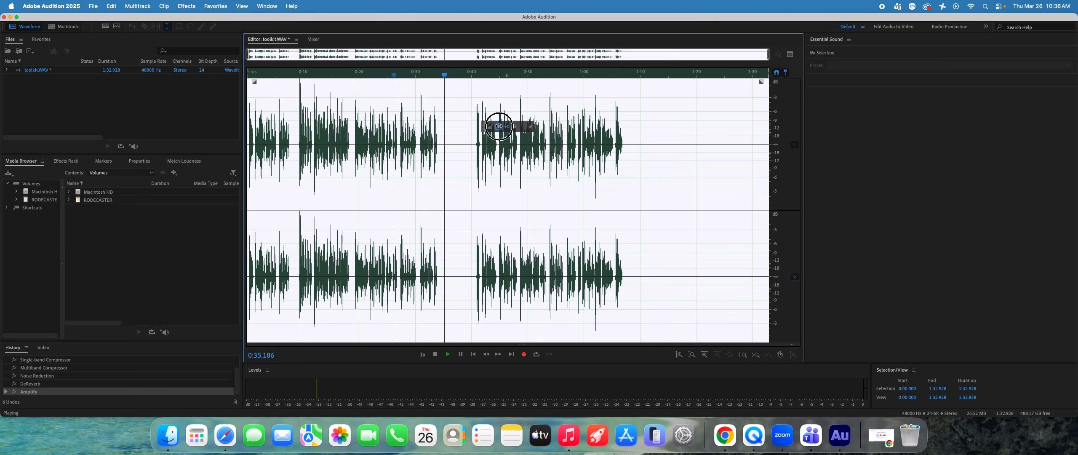
{"action": "left_click_drag", "start_coordinate": [499, 126], "coordinate": [500, 126]}
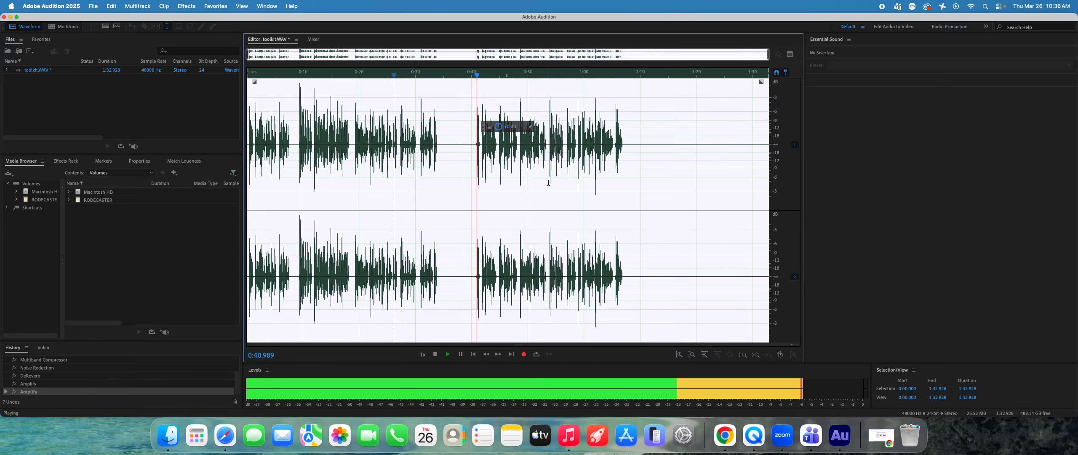
{"action": "left_click", "coordinate": [549, 182]}
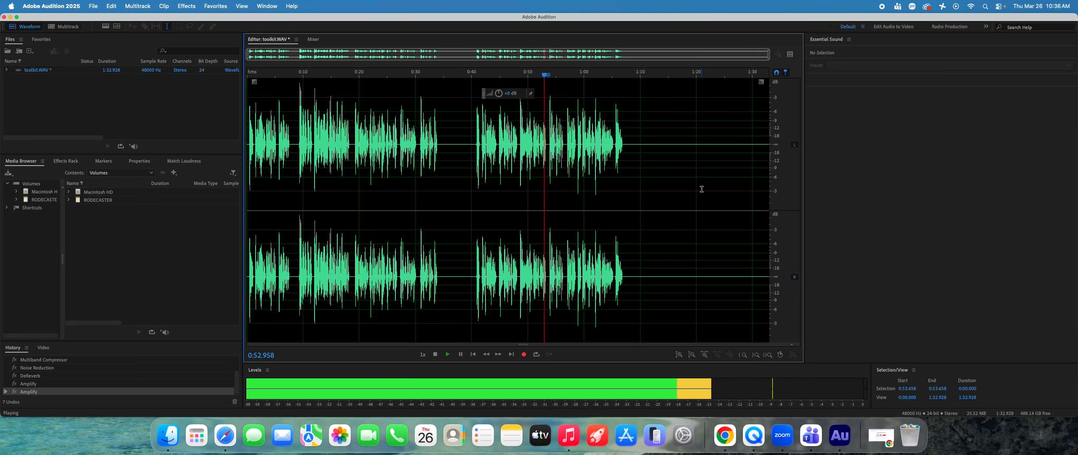
{"action": "key", "text": "space"}
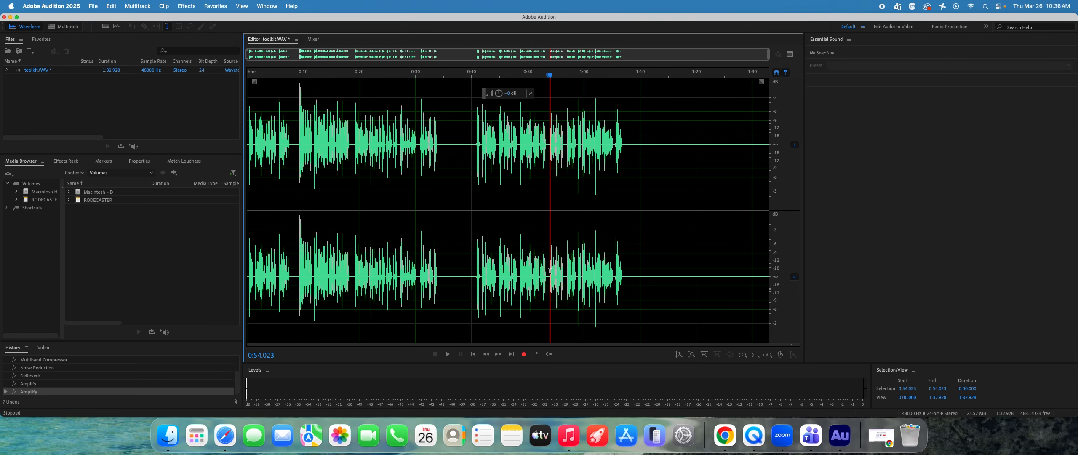
Step: Delete the audio from about 0:07.7 to 0:53.7, plus the short phrase starting at about 0:05.5
{"action": "left_click_drag", "start_coordinate": [549, 271], "coordinate": [290, 266]}
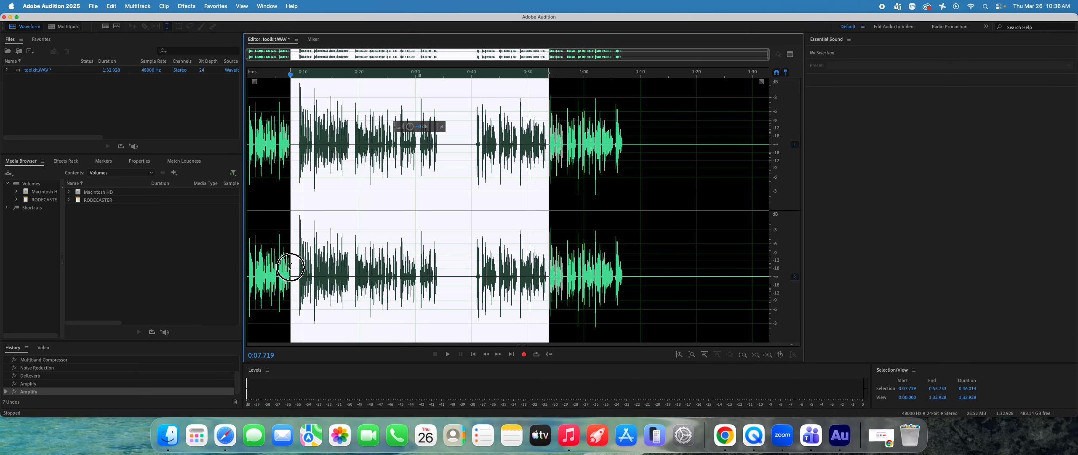
{"action": "key", "text": "Delete"}
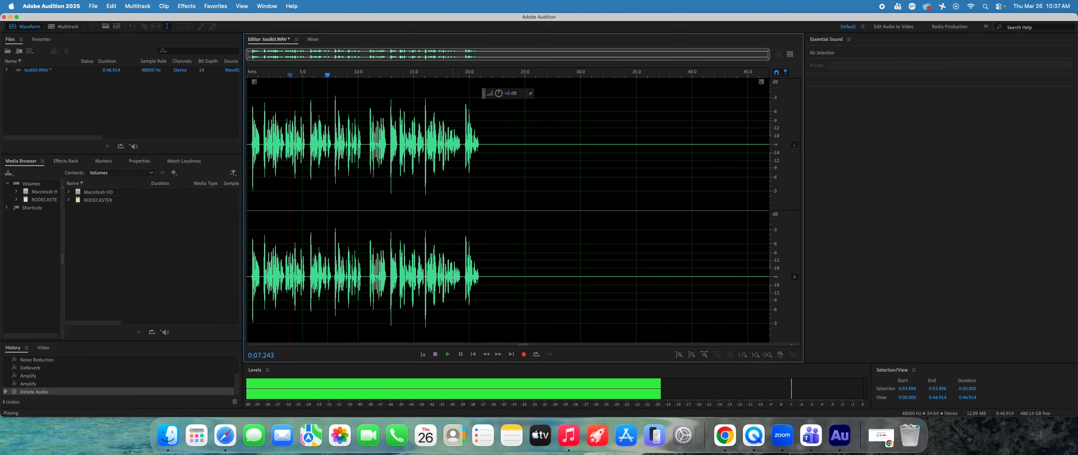
{"action": "left_click_drag", "start_coordinate": [307, 282], "coordinate": [332, 282]}
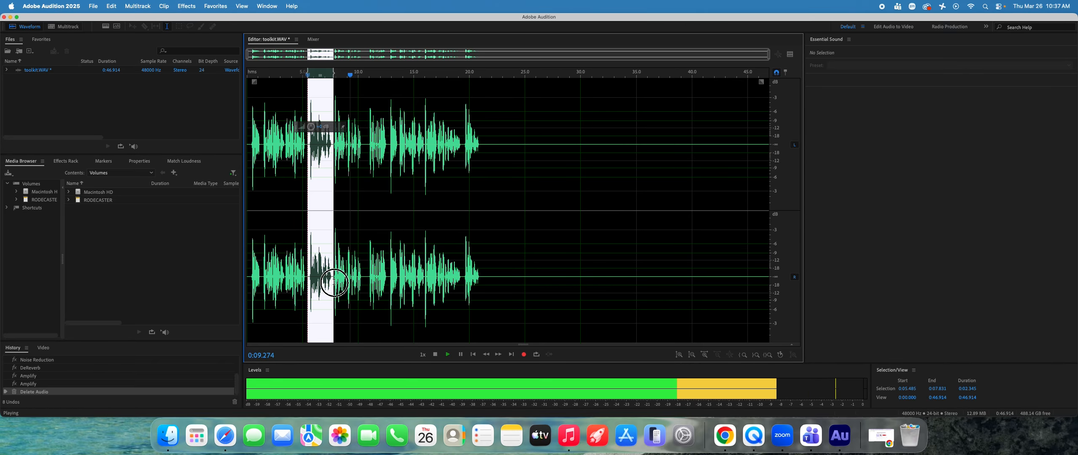
{"action": "key", "text": "Delete"}
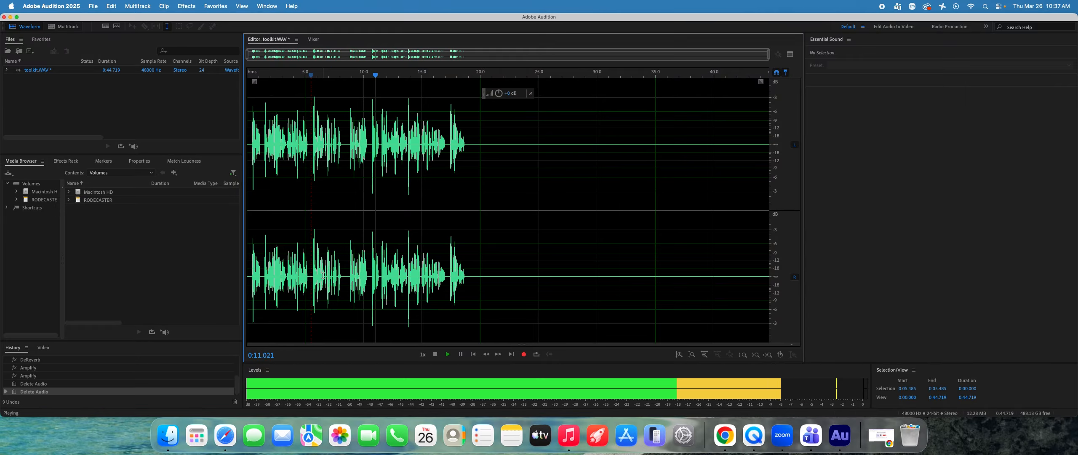
Step: Play the shortened recording from about 0:08.8 to check the edit
{"action": "key", "text": "space"}
{"action": "left_click", "coordinate": [350, 278]}
{"action": "key", "text": "space"}
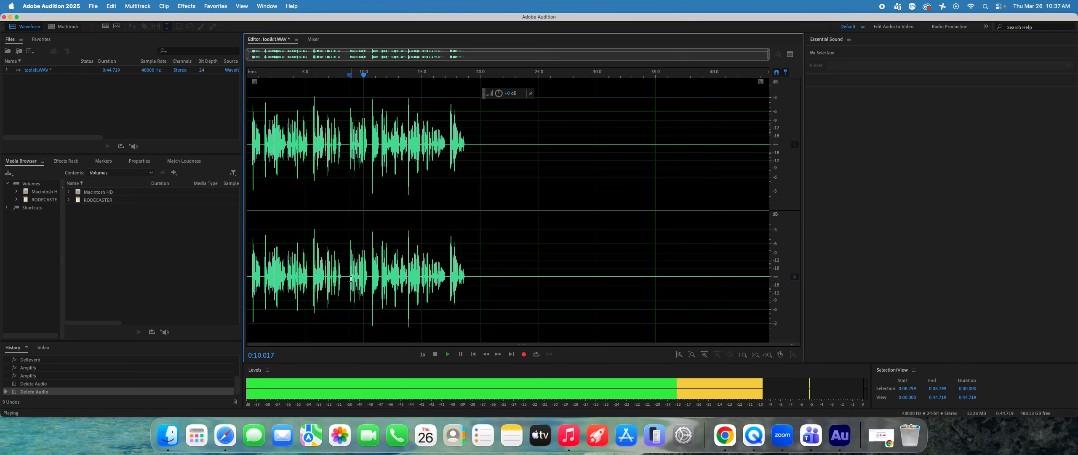
Step: Delete the audio from about 0:08.7 to 0:17.1, plus the silent tail from about 0:10.7 to the end of the shortened recording
{"action": "left_click_drag", "start_coordinate": [348, 278], "coordinate": [446, 277]}
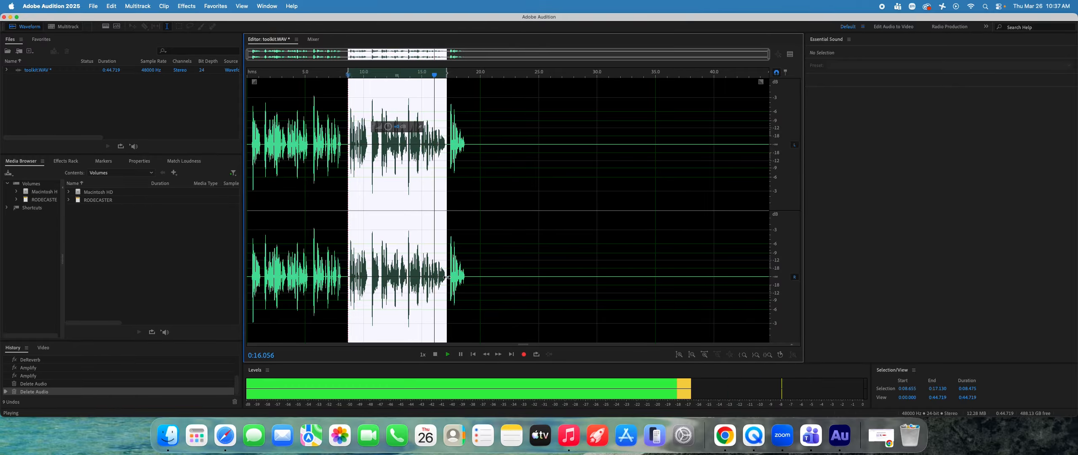
{"action": "key", "text": "Delete"}
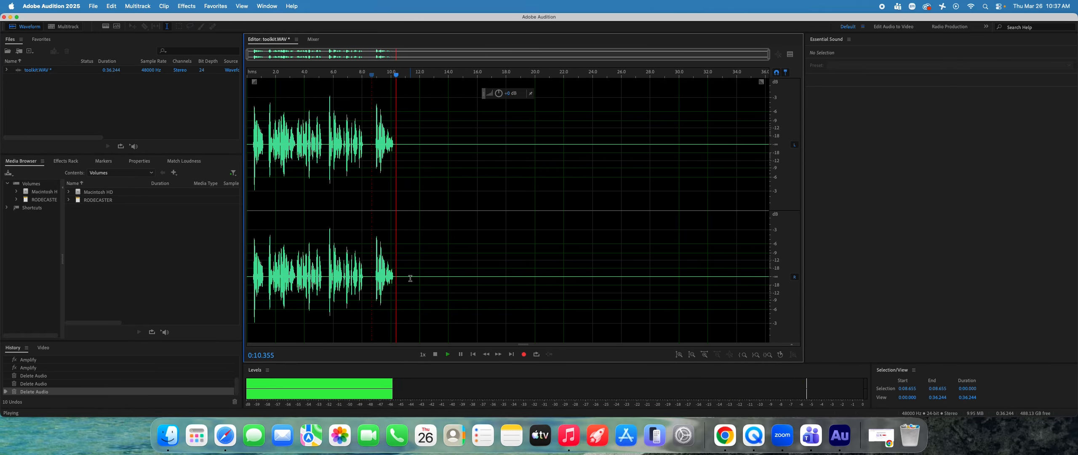
{"action": "key", "text": "space"}
{"action": "left_click_drag", "start_coordinate": [401, 277], "coordinate": [848, 264]}
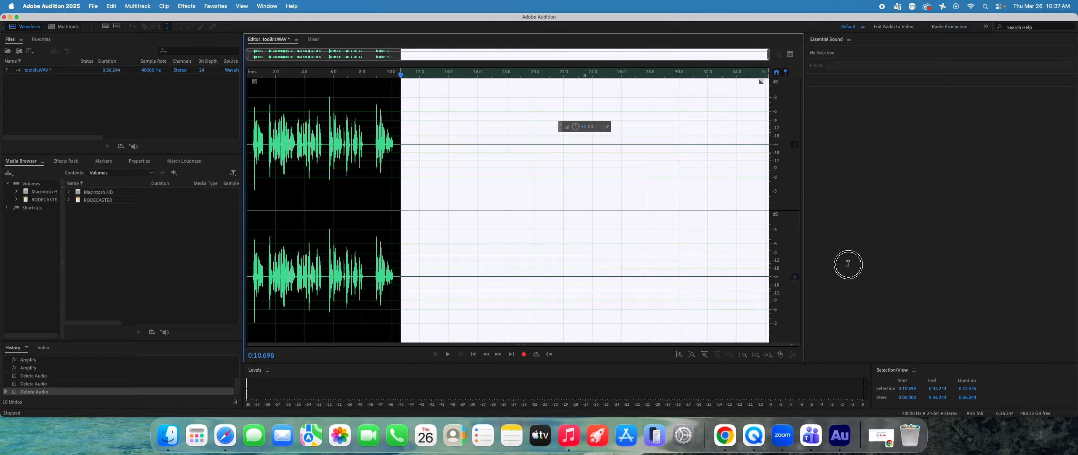
{"action": "key", "text": "Delete"}
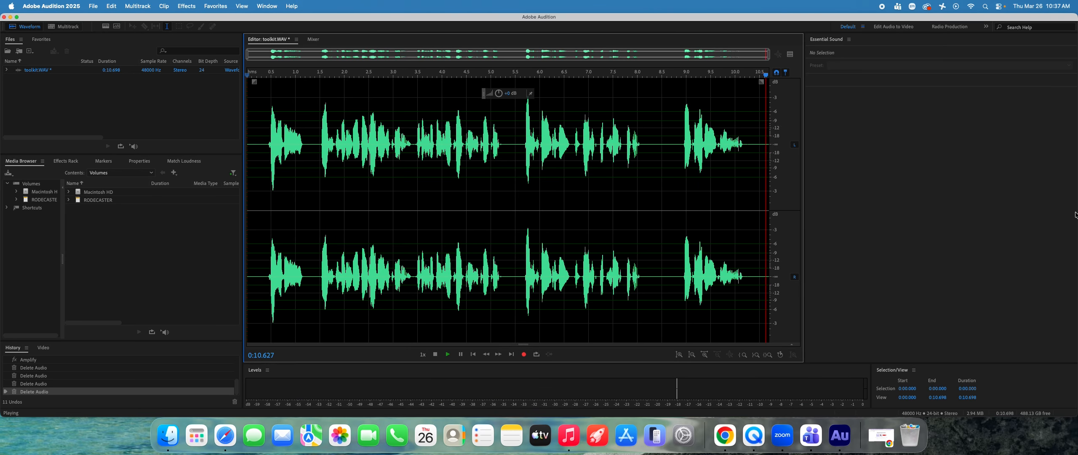
Step: Export the edited recording as toolkit_final.WAV to the Documents folder in Wave PCM format, 48000 Hz stereo, 24-bit
{"action": "left_click", "coordinate": [93, 6]}
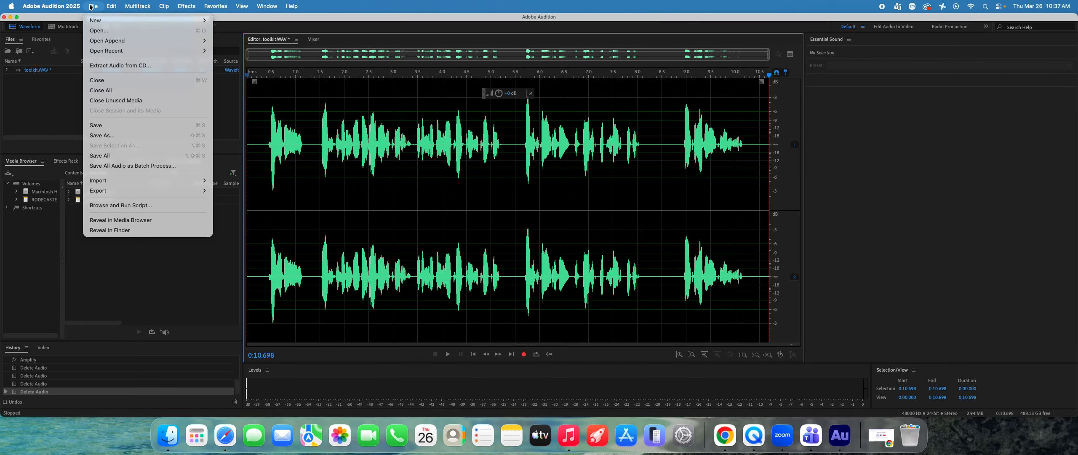
{"action": "mouse_move", "coordinate": [133, 193]}
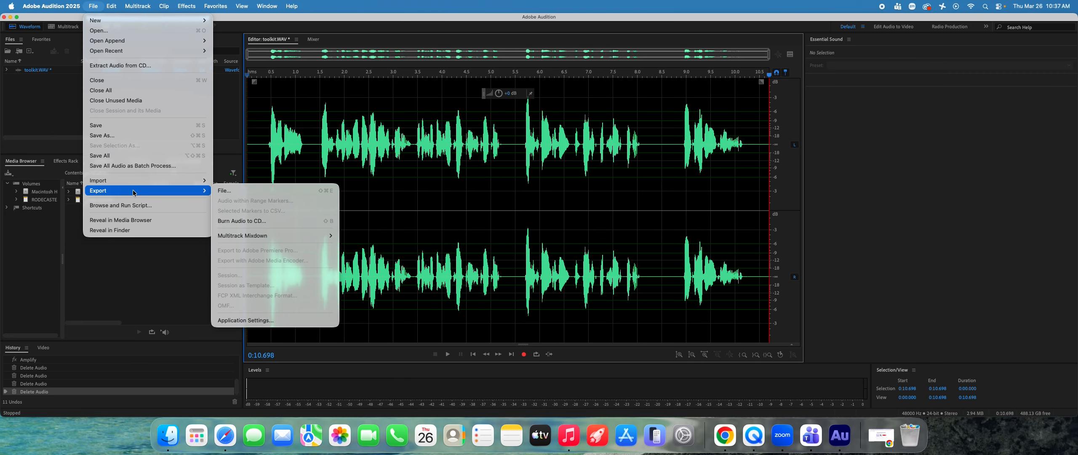
{"action": "left_click", "coordinate": [241, 192]}
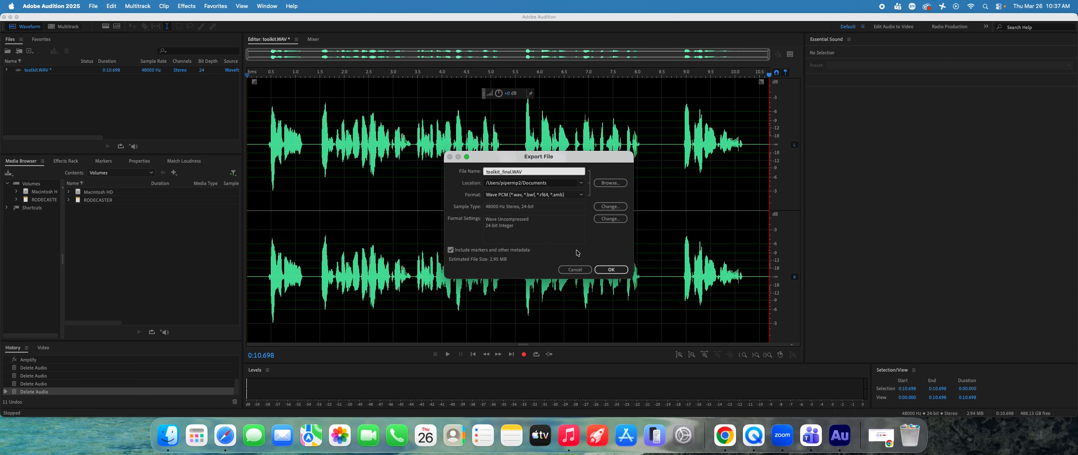
{"action": "left_click", "coordinate": [613, 269]}
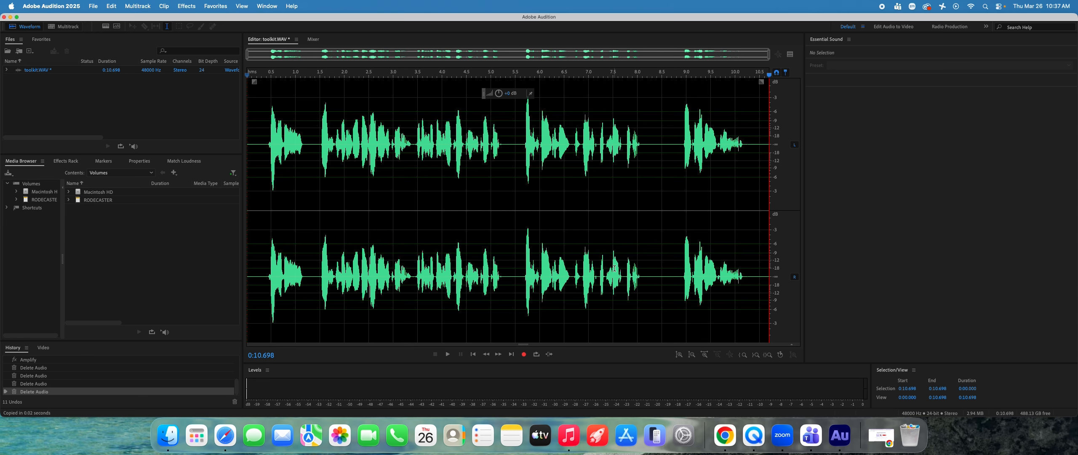